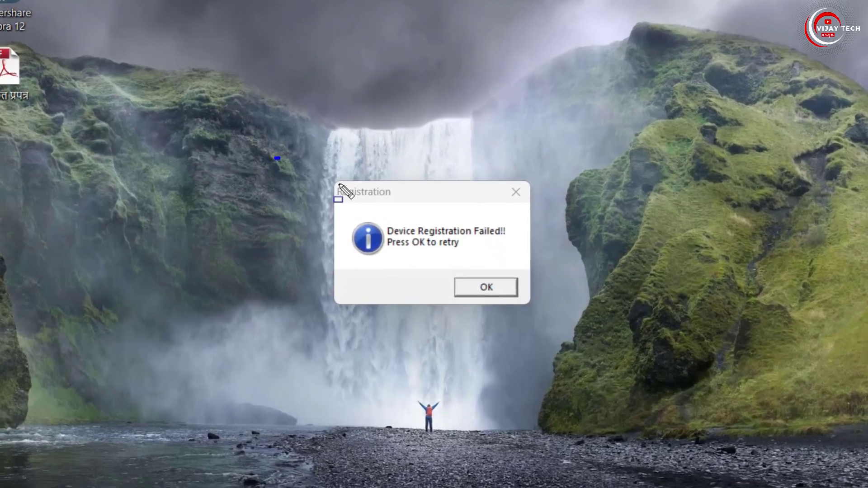
left_click_drag(301, 171, 583, 323)
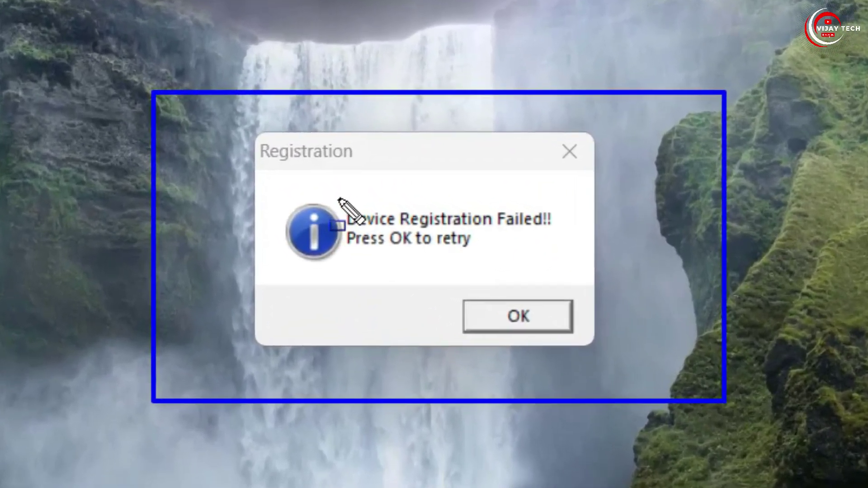
mouse_move(370, 211)
left_mouse_down()
mouse_move(437, 226)
mouse_move(580, 227)
left_mouse_up()
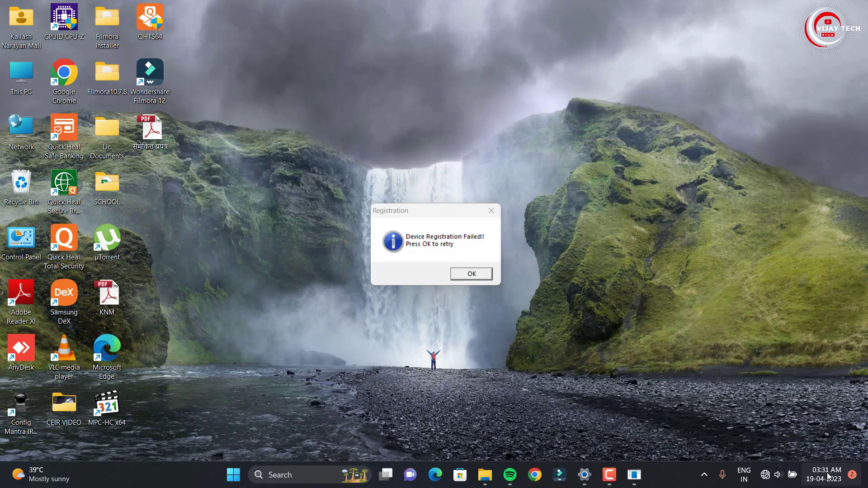
- Dismiss the device registration message and open the Windows Date & time settings
mouse_move(729, 469)
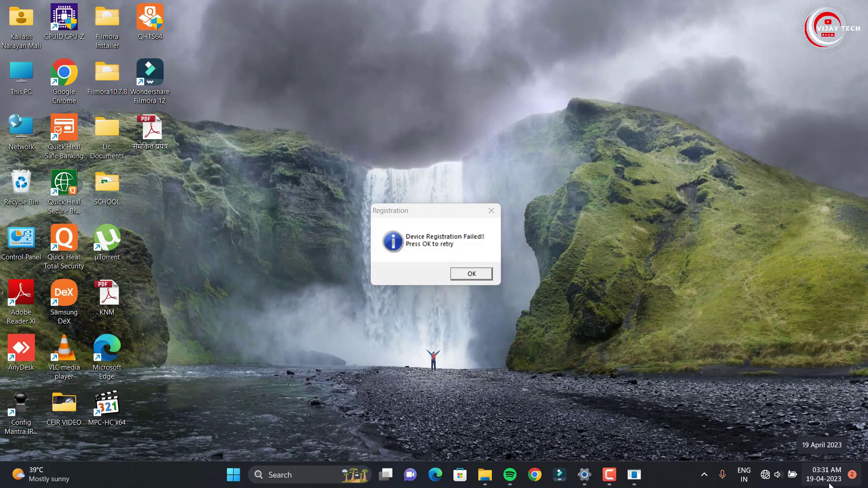
key("Return")
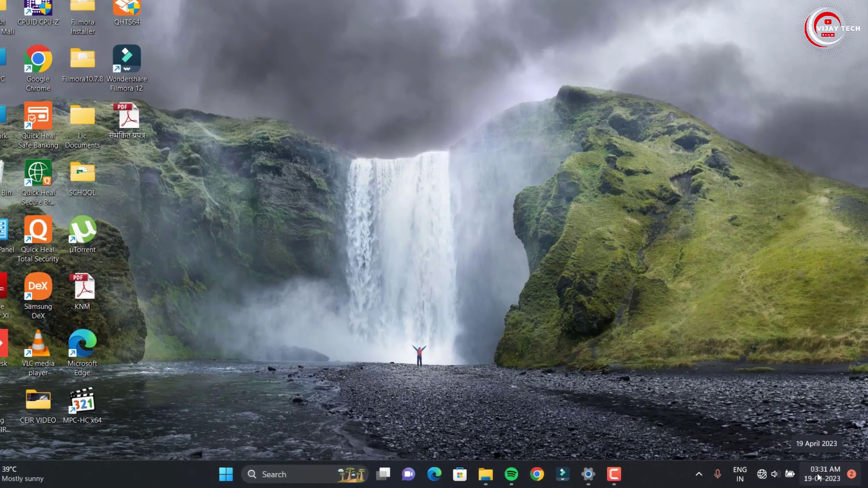
right_click(816, 470)
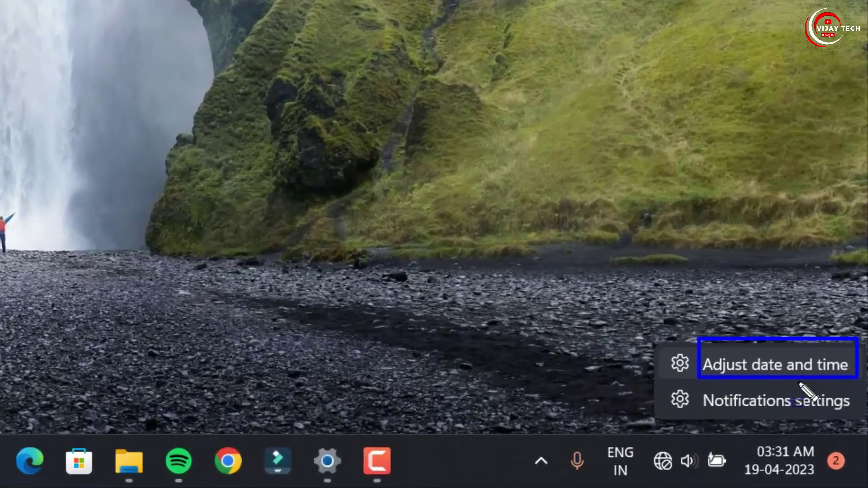
left_click(798, 393)
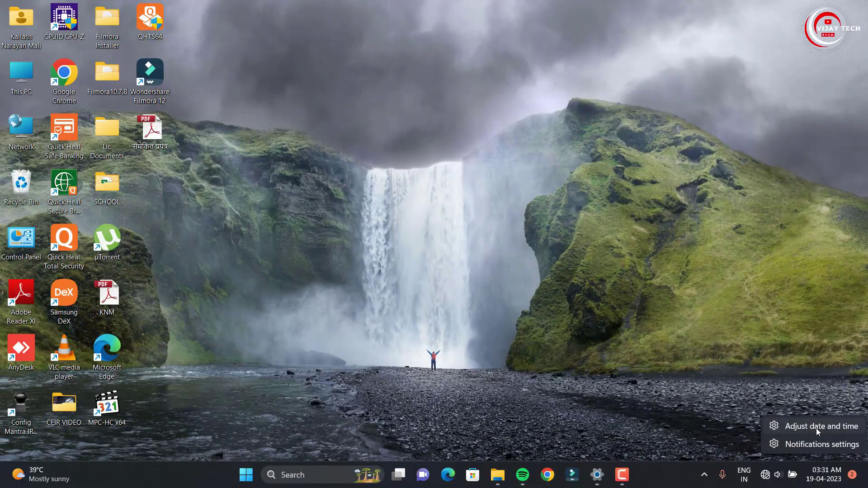
left_click(815, 428)
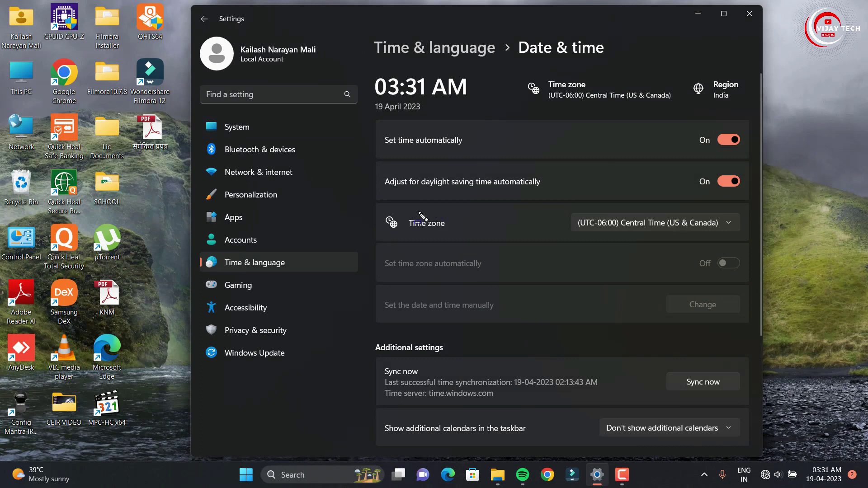
mouse_move(404, 214)
left_mouse_down()
mouse_move(433, 235)
mouse_move(452, 234)
left_mouse_up()
mouse_move(567, 208)
left_mouse_down()
mouse_move(626, 231)
mouse_move(727, 229)
mouse_move(746, 237)
left_mouse_up()
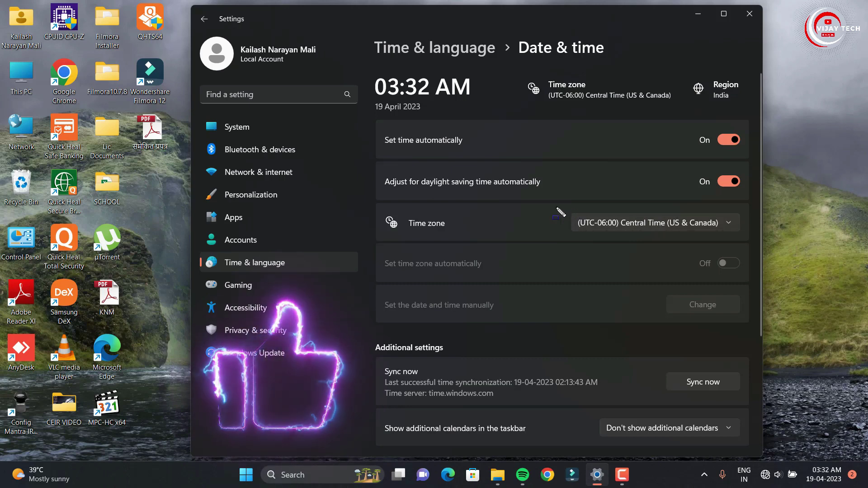
- Set the time zone to (UTC+05:30) Chennai, Kolkata, Mumbai, New Delhi and close Settings
left_click(721, 222)
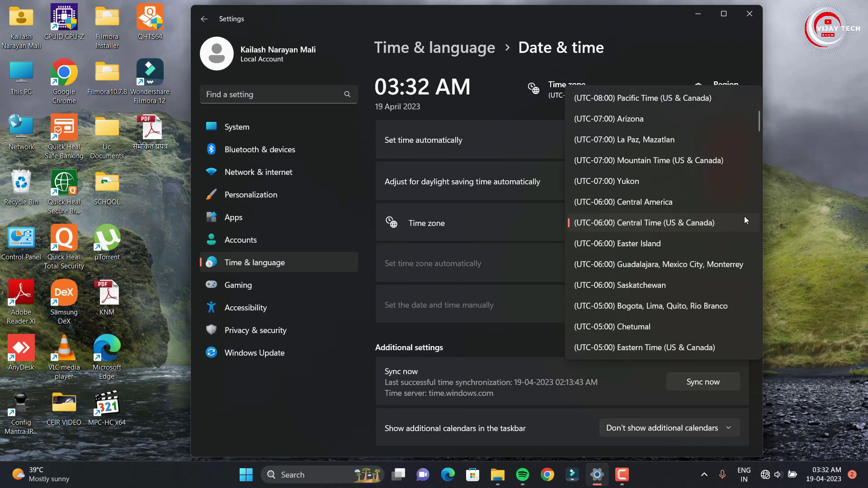
scroll(698, 251, "down", 2)
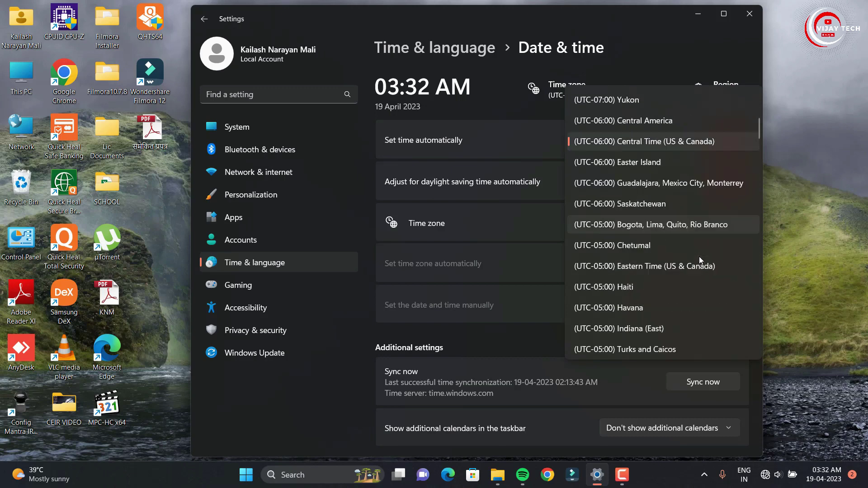
scroll(692, 264, "down", 5)
scroll(687, 270, "down", 2)
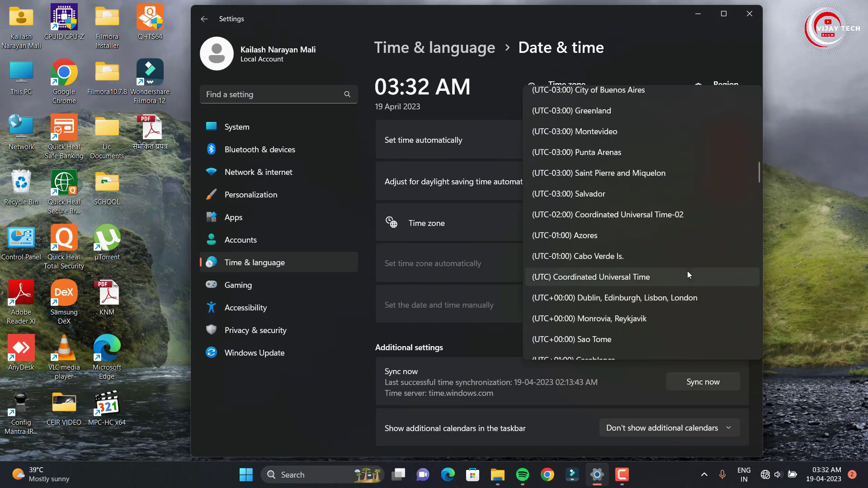
scroll(687, 275, "down", 3)
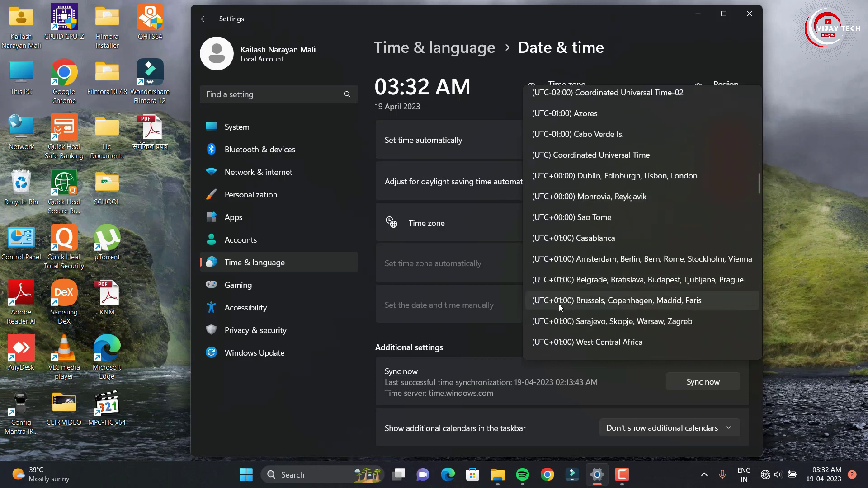
scroll(561, 307, "down", 15)
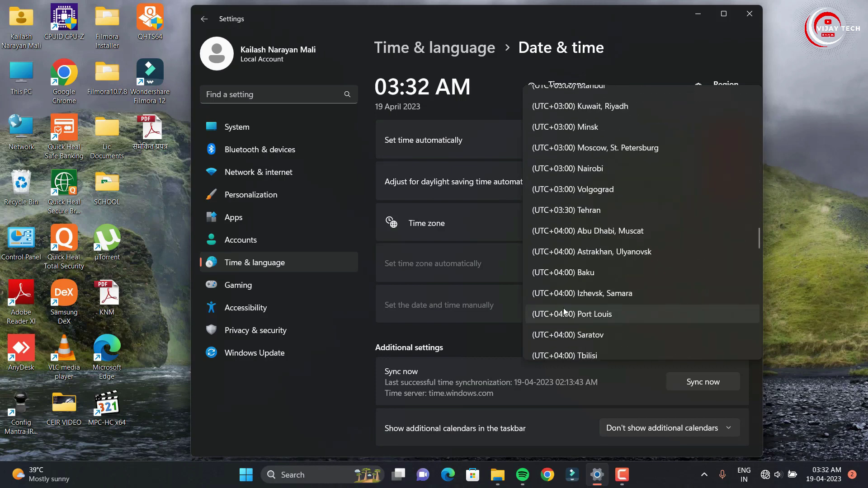
scroll(565, 311, "down", 5)
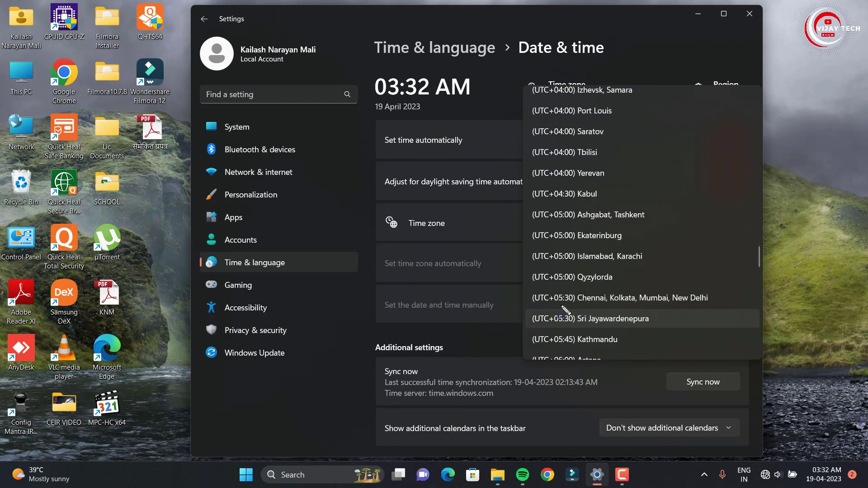
mouse_move(528, 284)
left_mouse_down()
mouse_move(569, 318)
mouse_move(737, 309)
left_mouse_up()
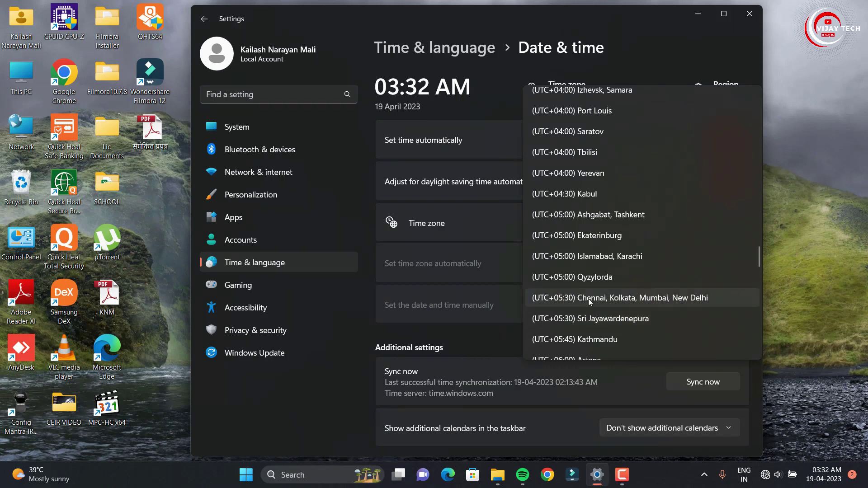
left_click(589, 300)
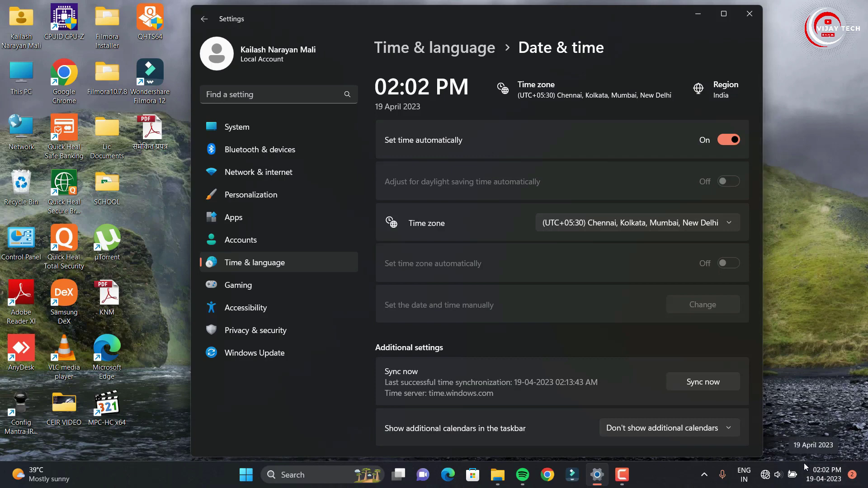
mouse_move(814, 472)
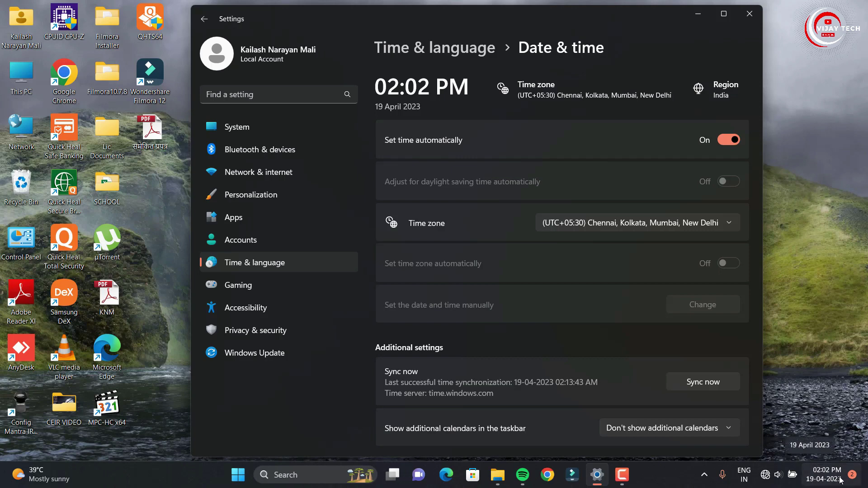
left_click(747, 13)
key("Return")
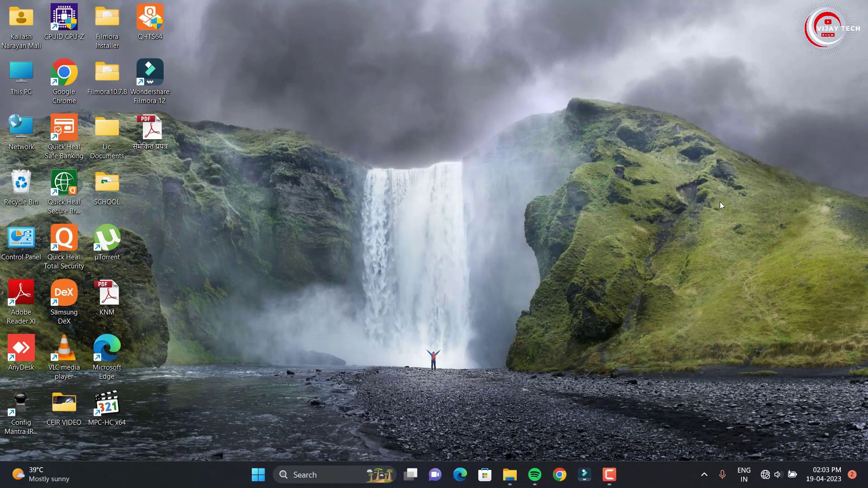
- Search Windows for "SER" and open the Services app
key("super")
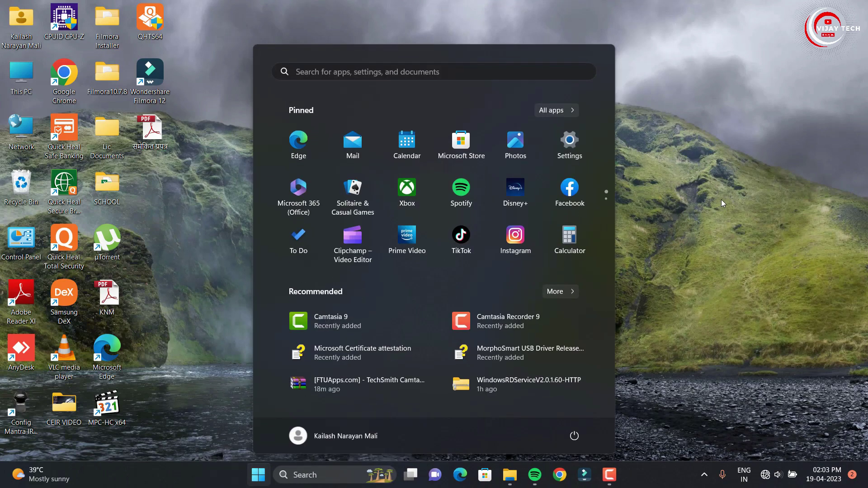
type("SE")
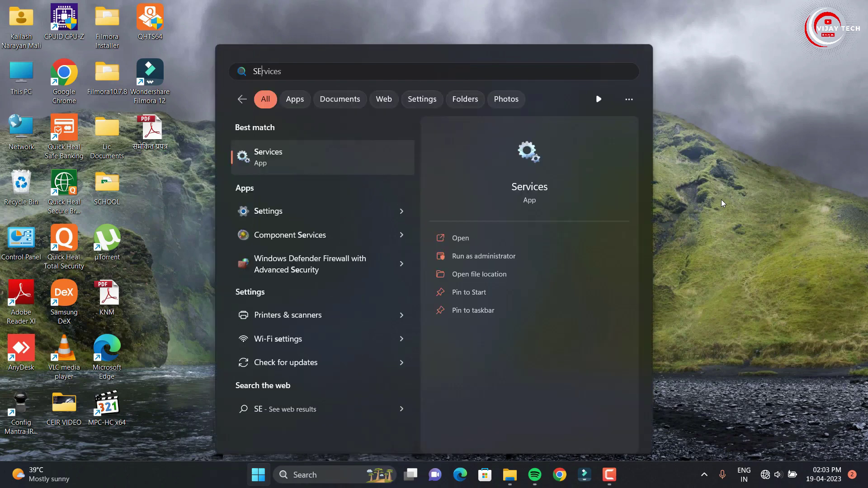
type("R")
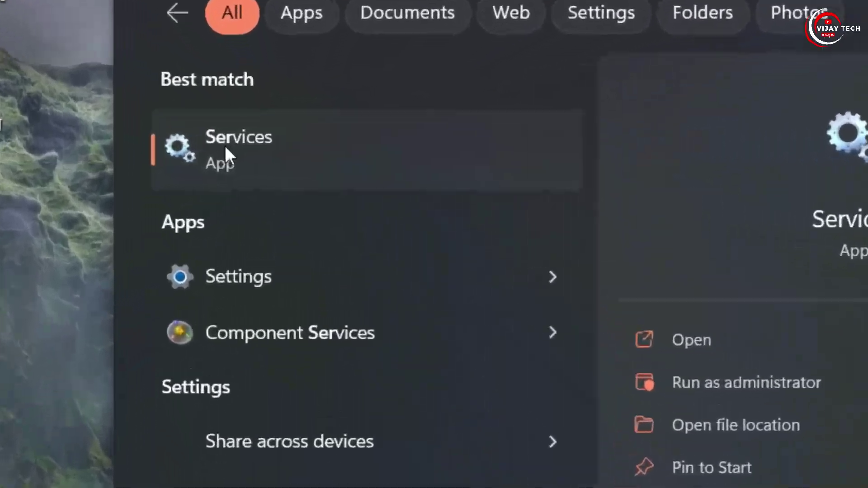
left_click(225, 146)
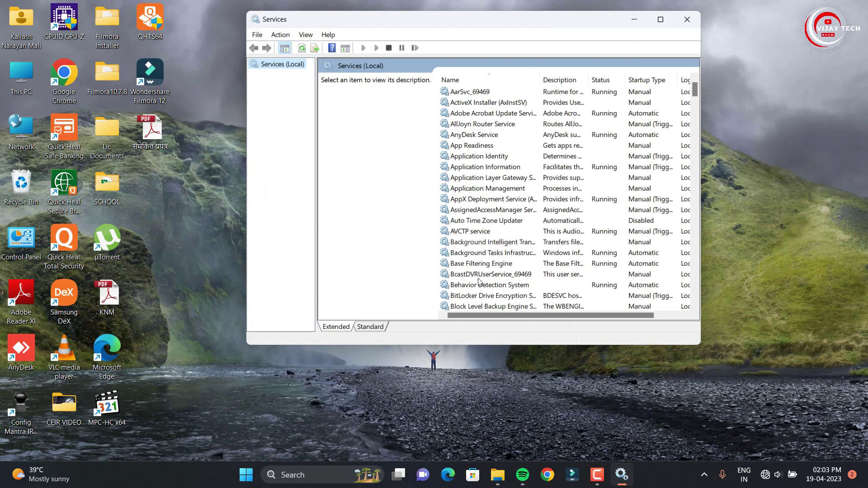
- Restart the Morpho RD Service in the local services list, dismissing any device registration message that interrupts
scroll(520, 229, "down", 4)
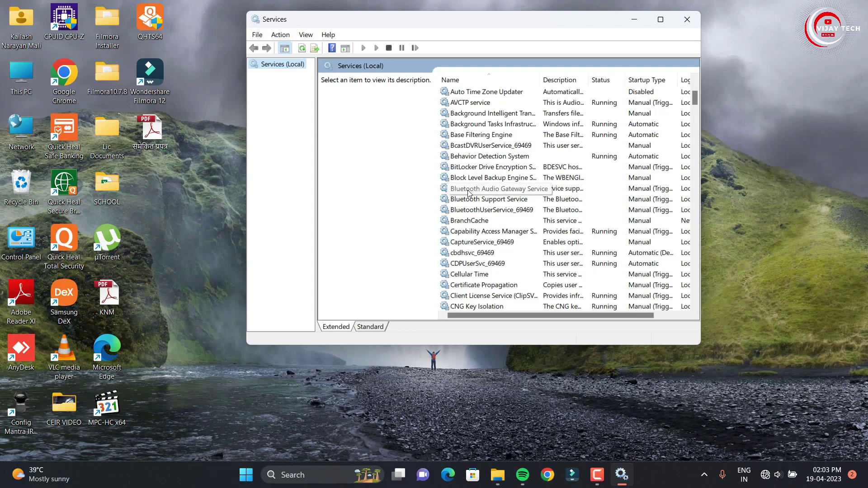
left_click(477, 189)
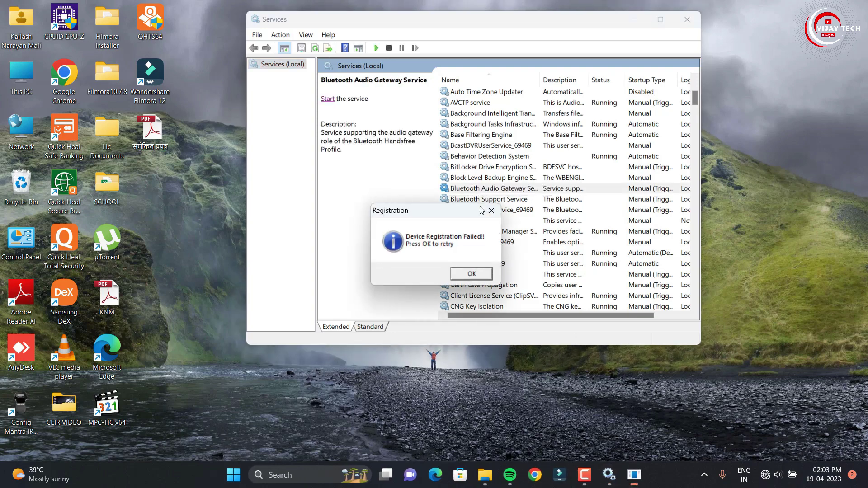
left_click(490, 213)
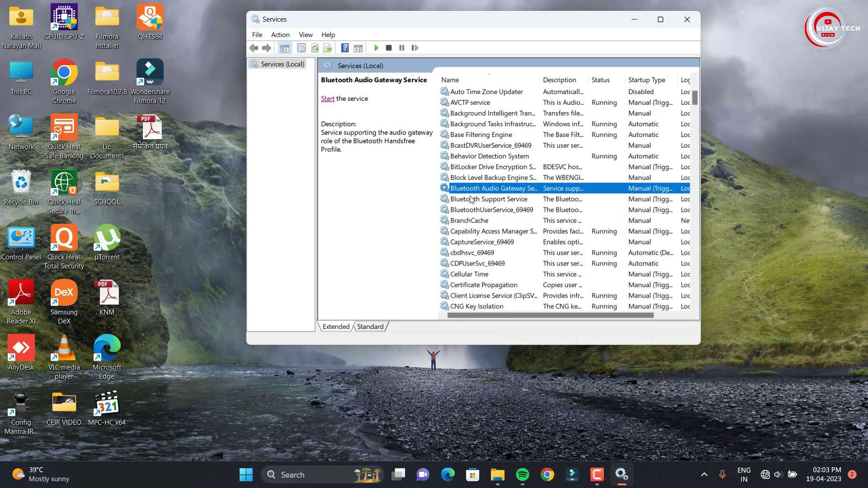
key("m")
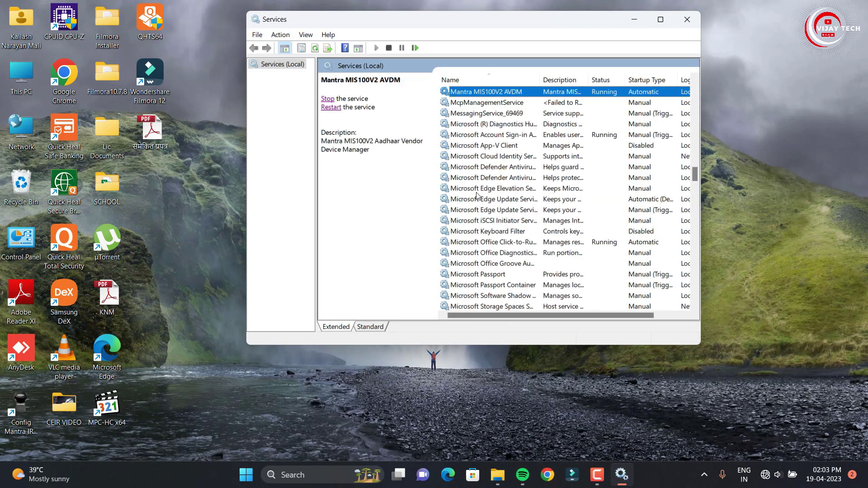
scroll(496, 290, "down", 3)
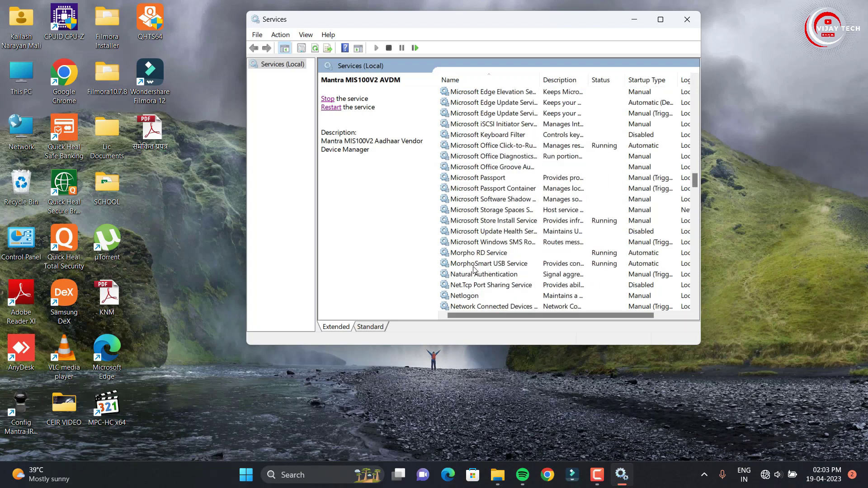
mouse_move(431, 241)
left_mouse_down()
mouse_move(578, 284)
mouse_move(637, 278)
left_mouse_up()
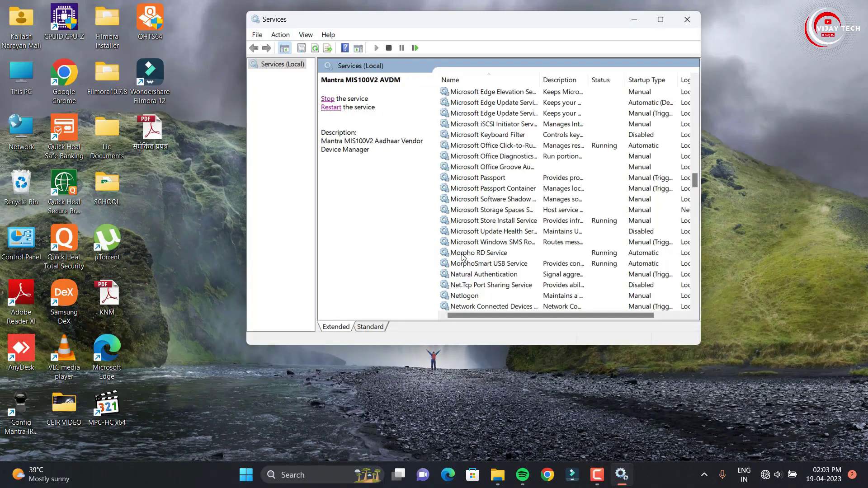
left_click(349, 240)
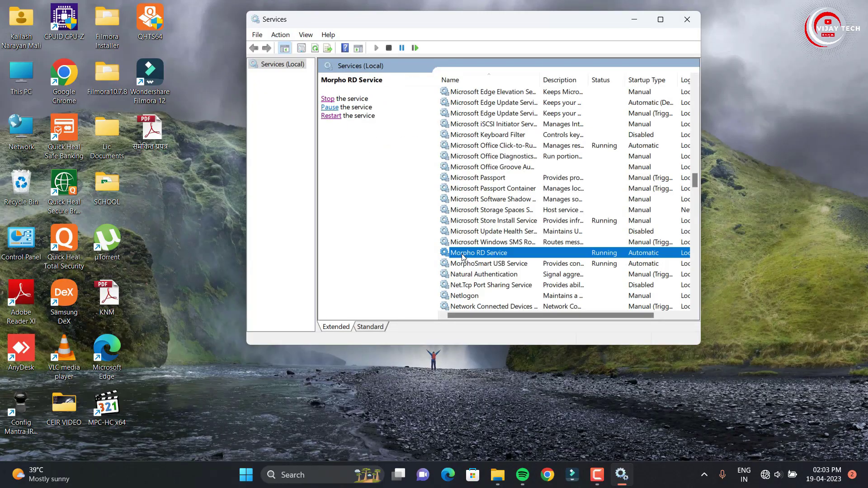
left_click(331, 116)
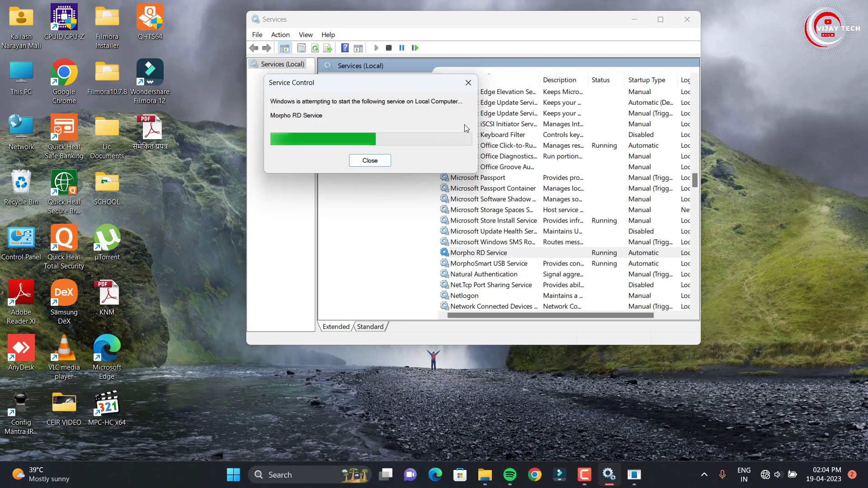
left_click(635, 483)
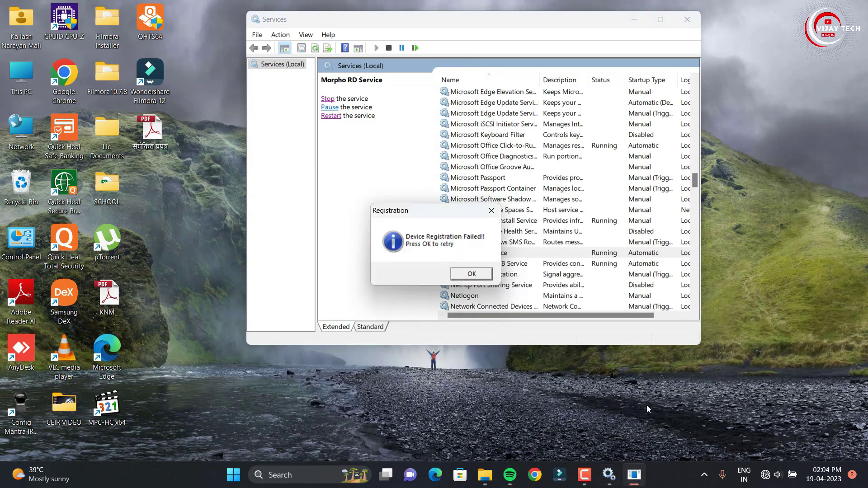
left_click(471, 274)
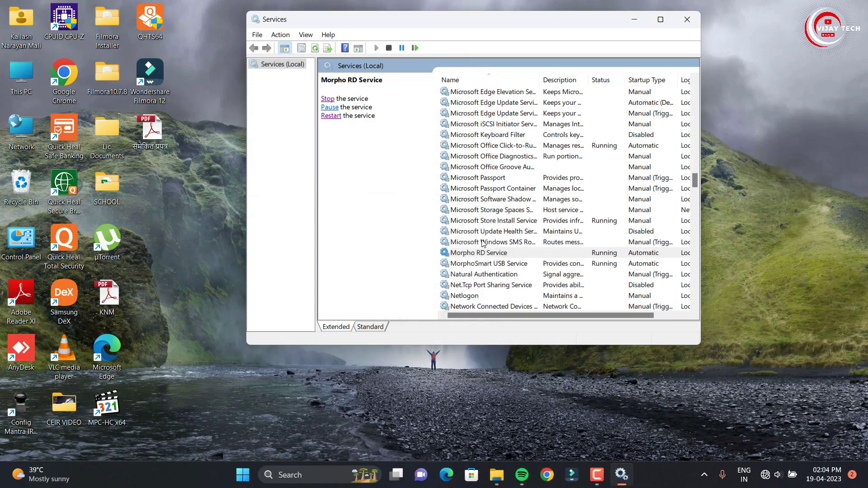
- Turn on Wi-Fi in the Windows quick settings and close them
left_click(775, 477)
left_click(691, 264)
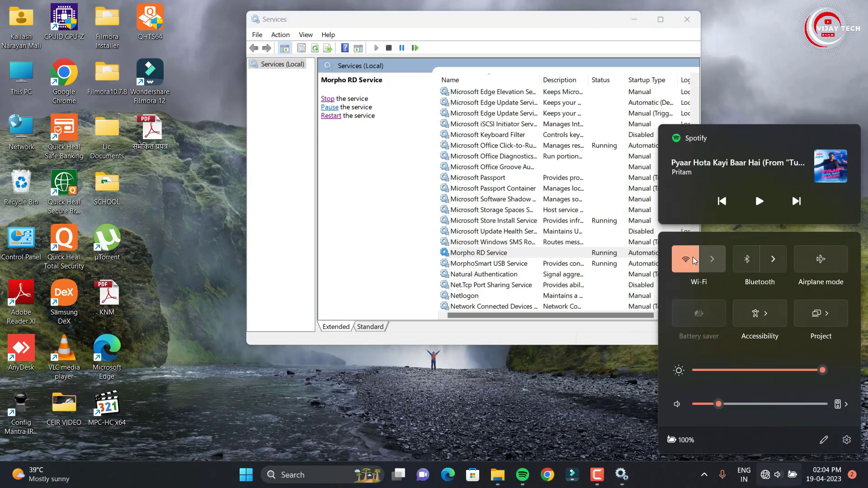
left_click(550, 434)
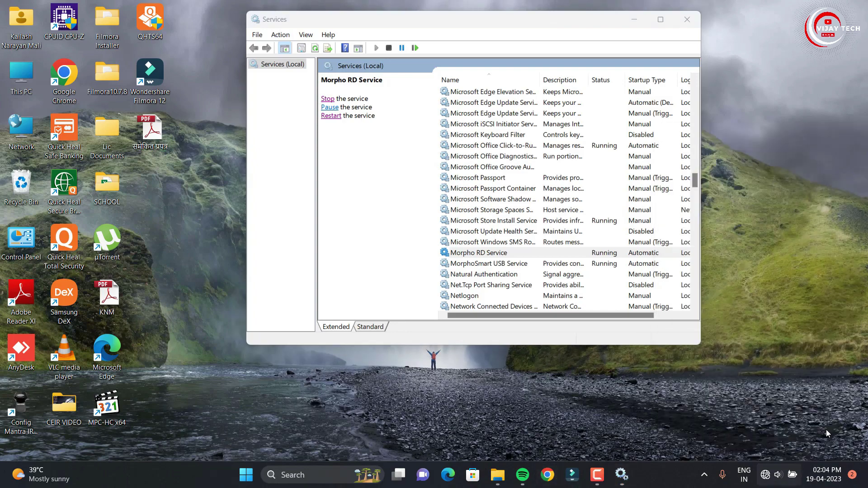
- Open the Windows date and time settings, check the selected time zone and close Settings
right_click(822, 475)
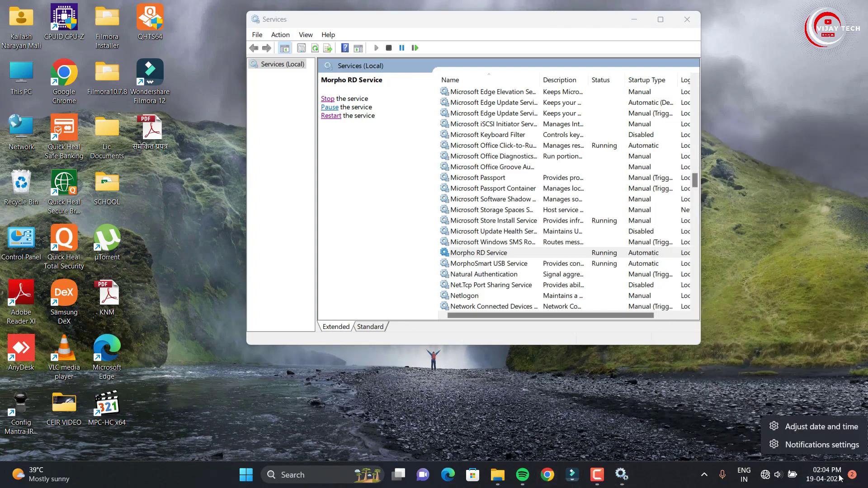
left_click(818, 430)
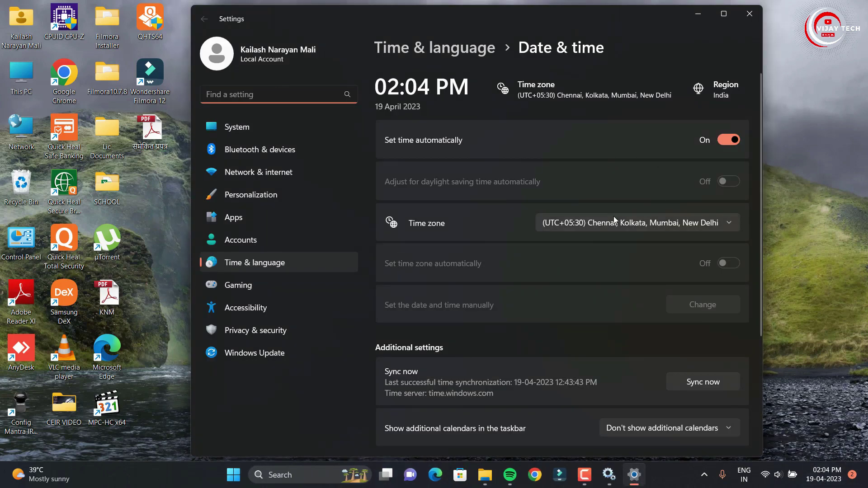
left_click(610, 227)
left_click(618, 224)
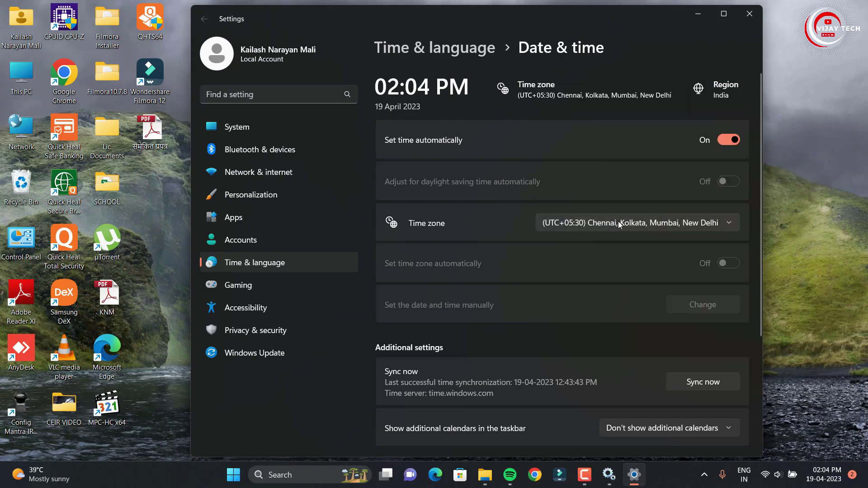
left_click(750, 13)
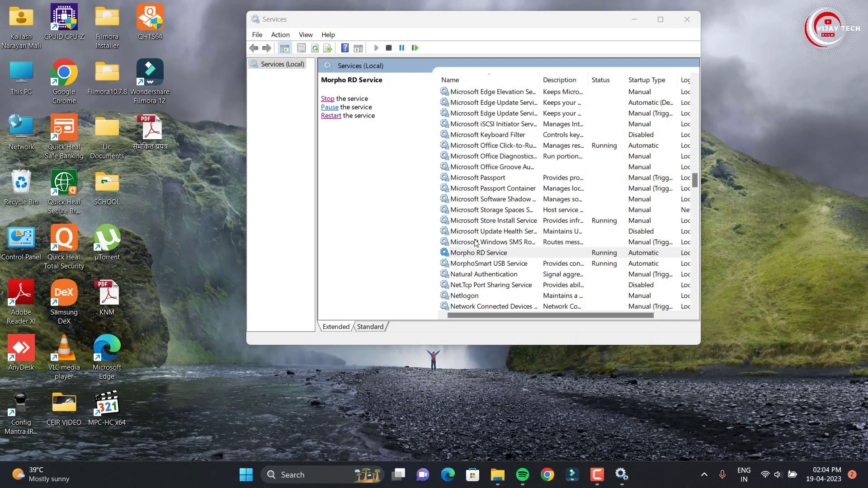
- Restart the Morpho RD Service again, dismissing the registration result message and the Wi-Fi Scanner prompt
left_click(328, 117)
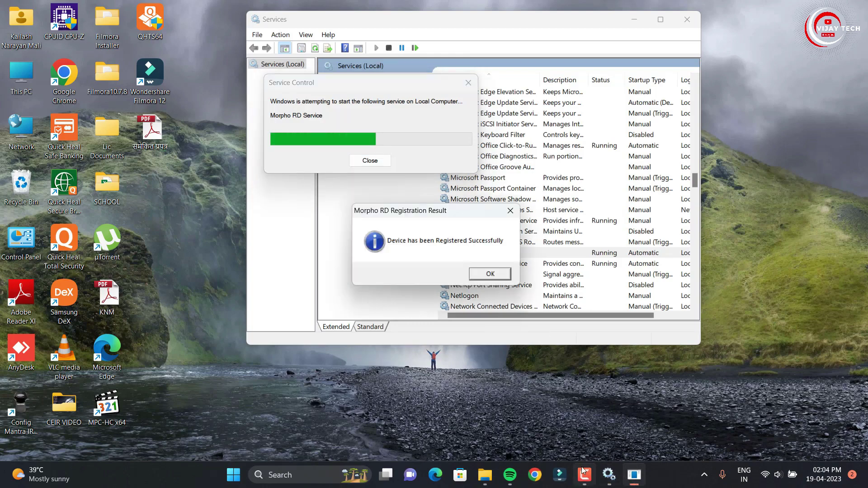
key("Return")
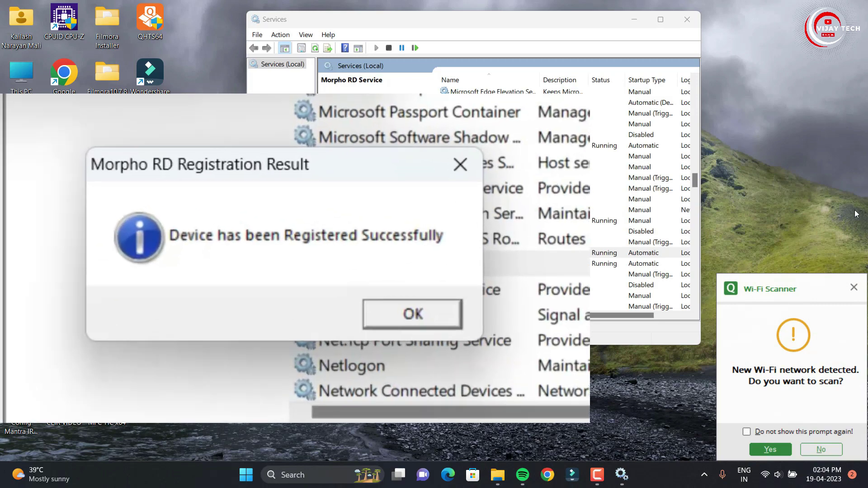
left_click(854, 287)
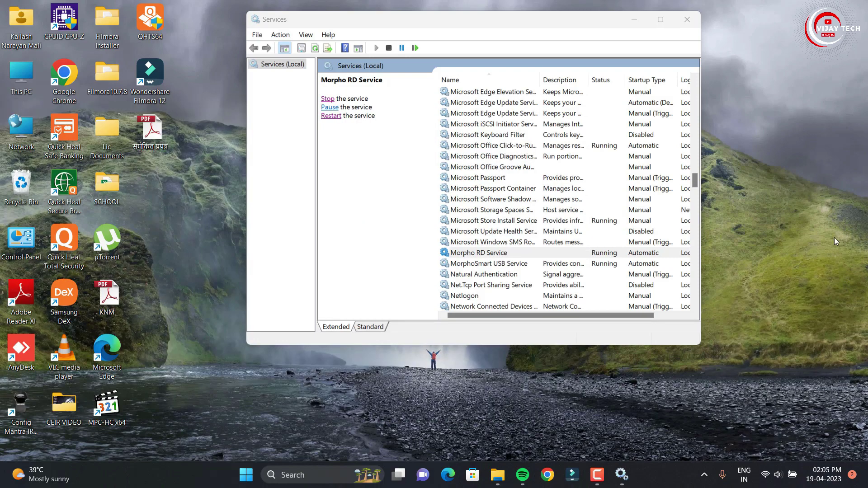